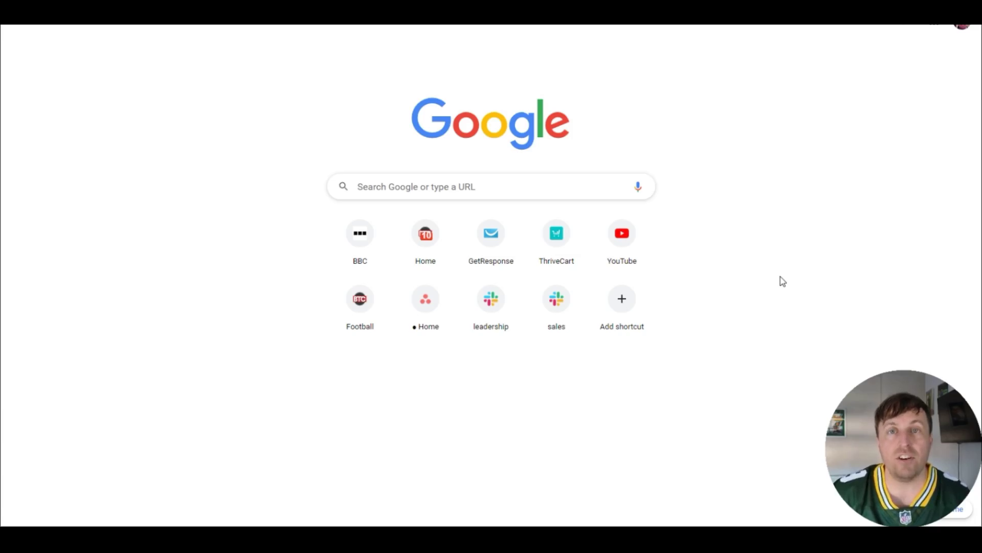
# - Open the Betfair Trading Community dashboard and go to its football stats software
pyautogui.hotkey('ctrl', 'l')
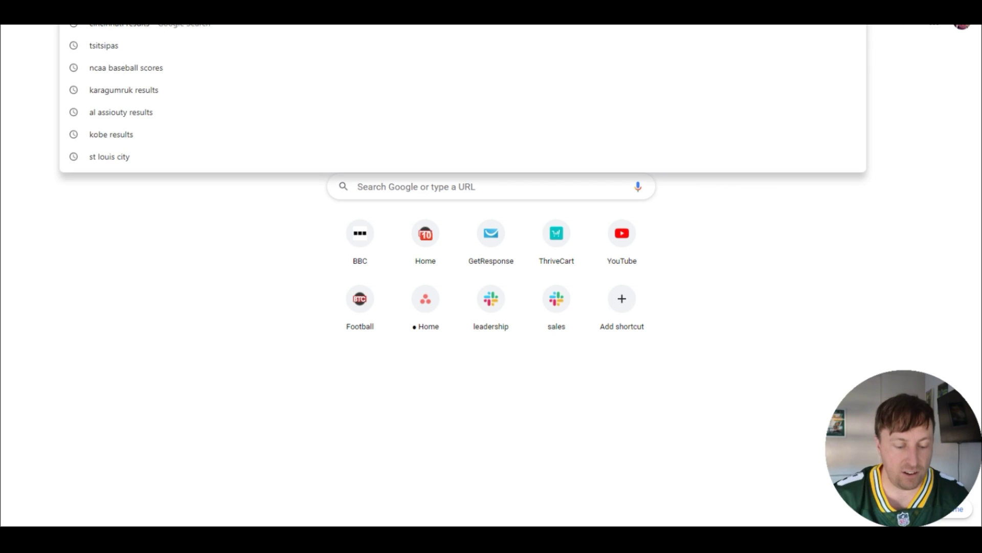
pyautogui.write('bet')
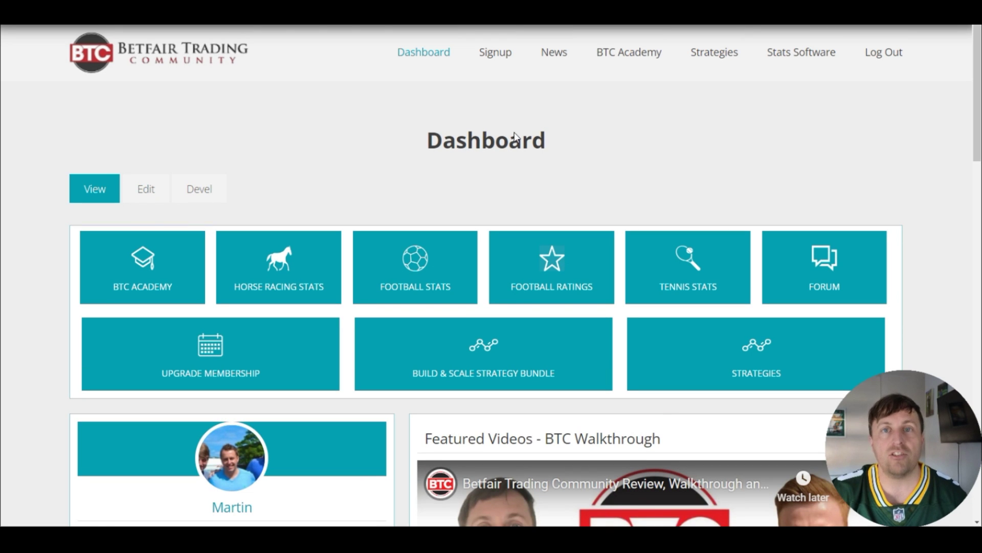
pyautogui.moveTo(805, 60)
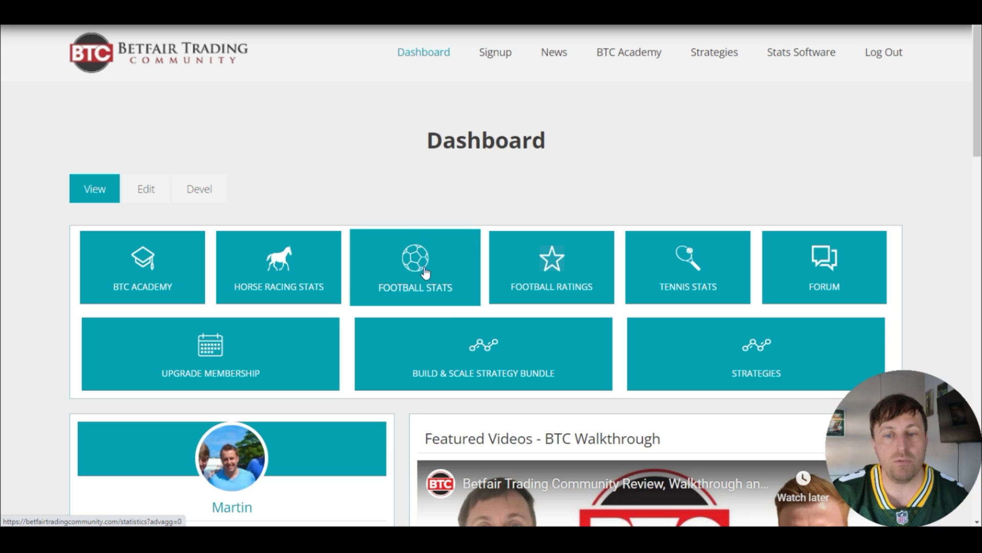
pyautogui.click(420, 282)
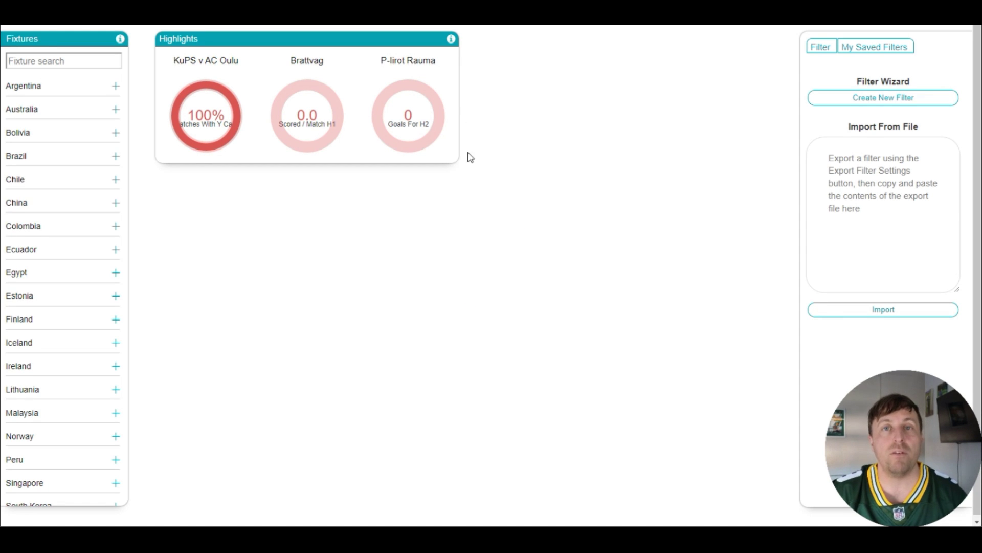
# - Apply the saved profitable member filter for laying under 1.5 goals and pick the Shelbourne v Drogheda match
pyautogui.click(877, 49)
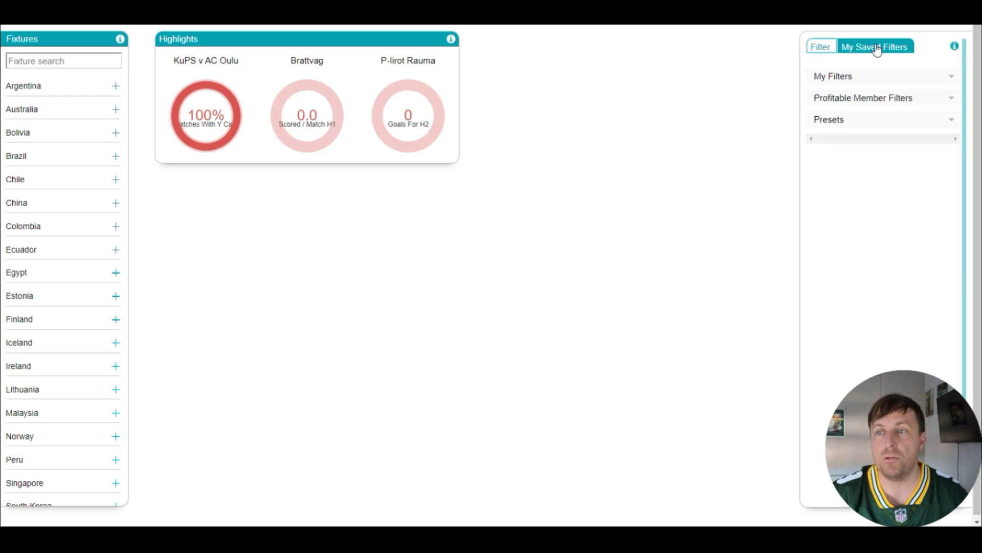
pyautogui.click(853, 98)
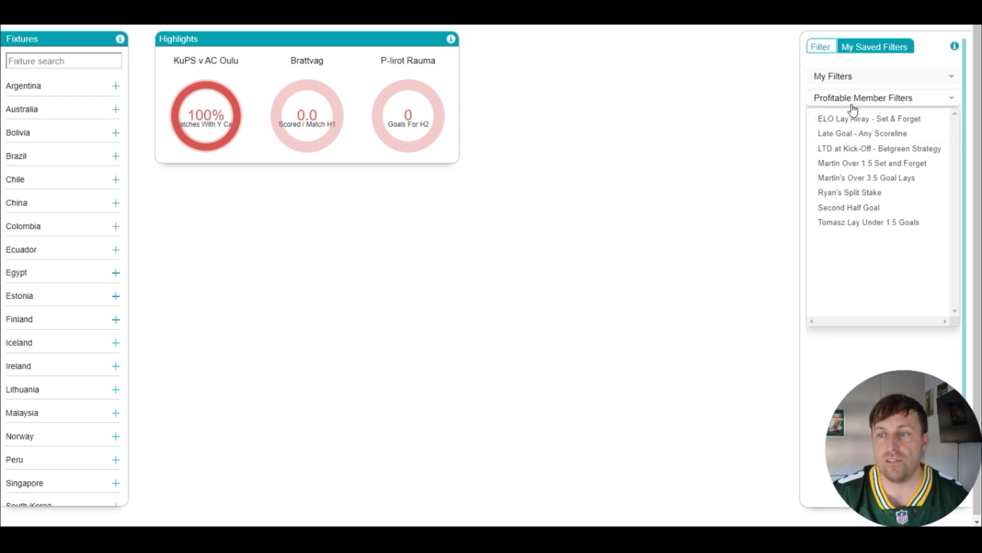
pyautogui.click(835, 223)
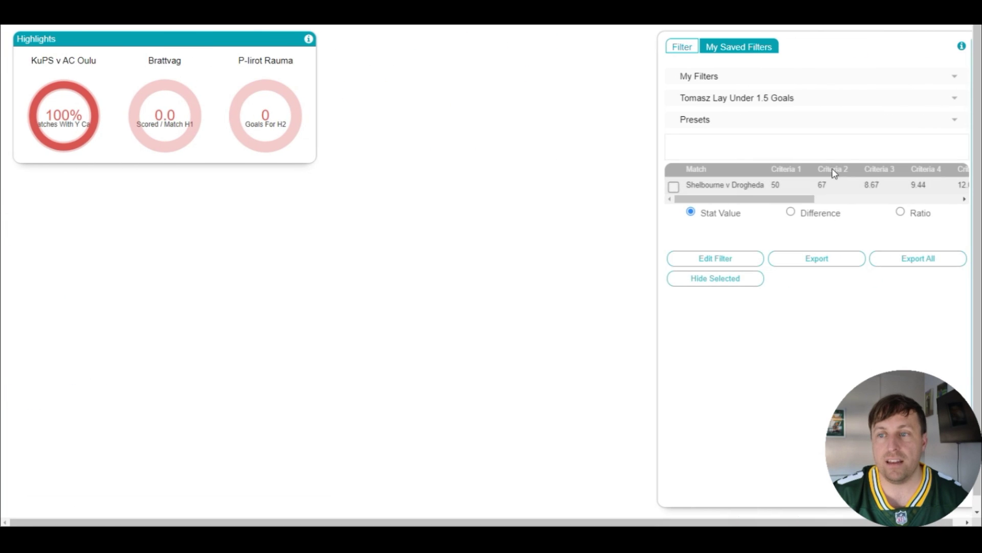
pyautogui.click(741, 193)
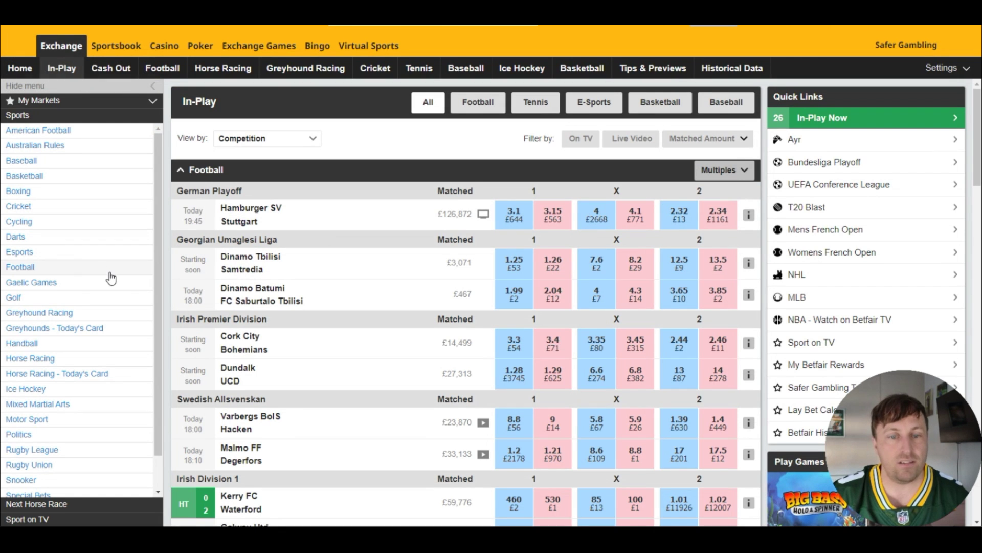
# - On the Betfair Exchange, open the Over/Under 1.5 Goals market for Shelbourne v Drogheda in the Irish Premier Division
pyautogui.click(66, 267)
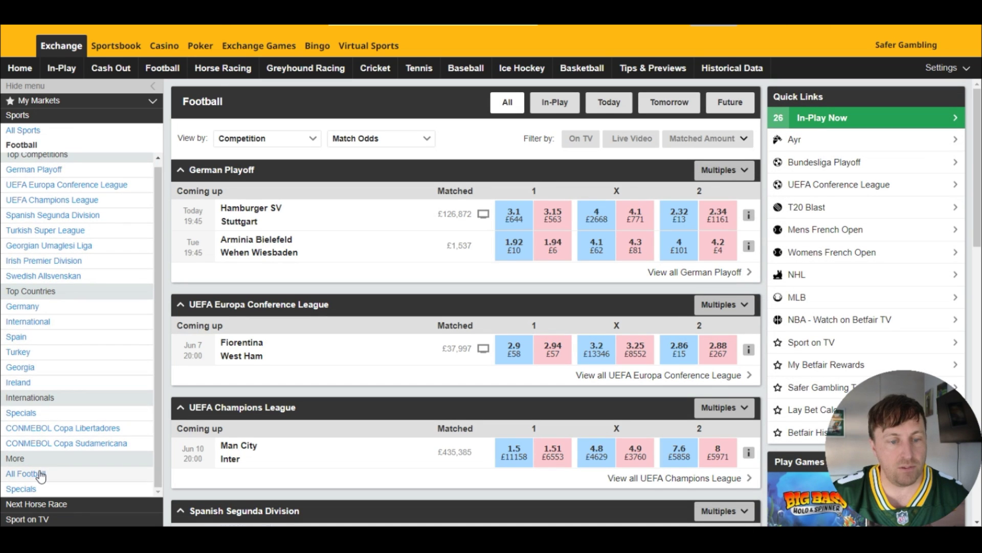
pyautogui.click(31, 477)
pyautogui.click(56, 148)
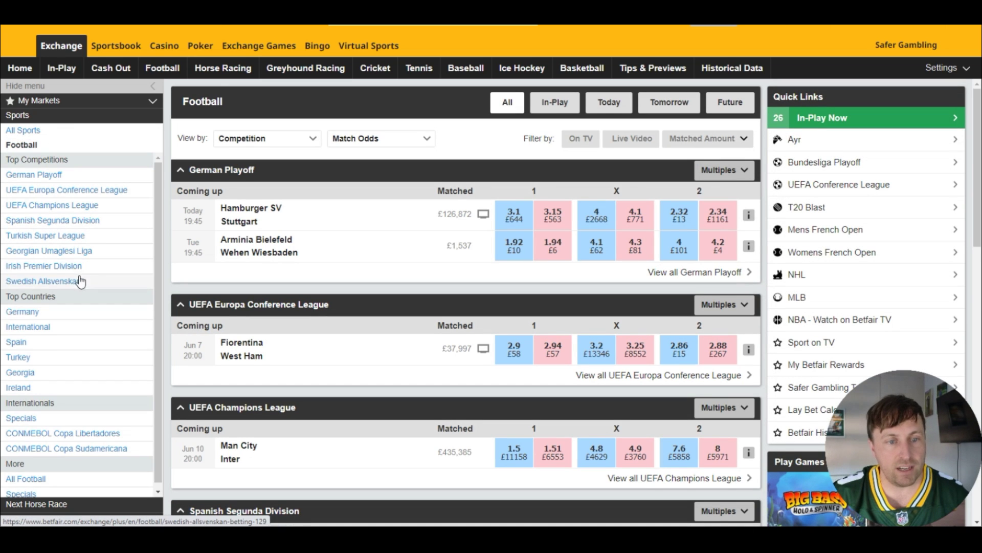
pyautogui.click(46, 267)
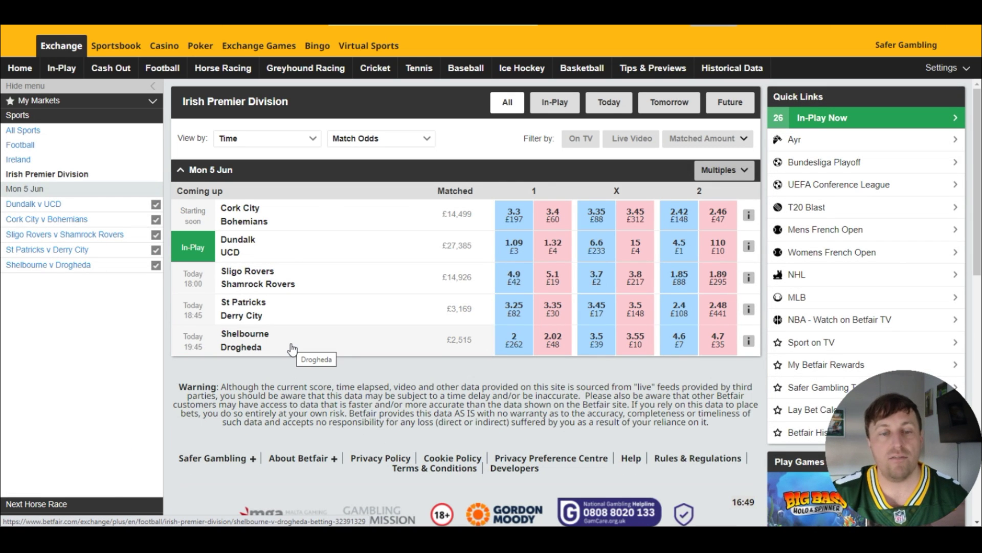
pyautogui.click(292, 348)
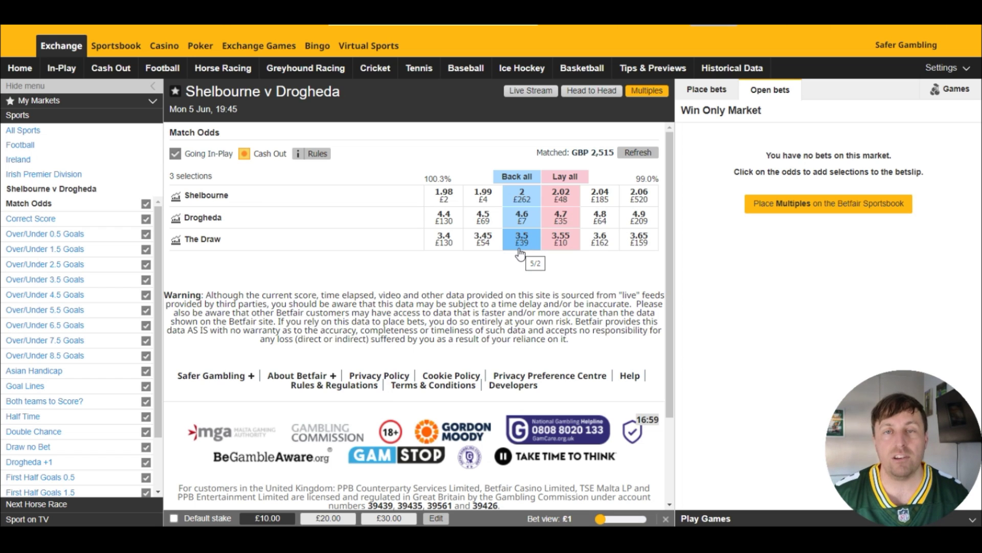
pyautogui.click(82, 249)
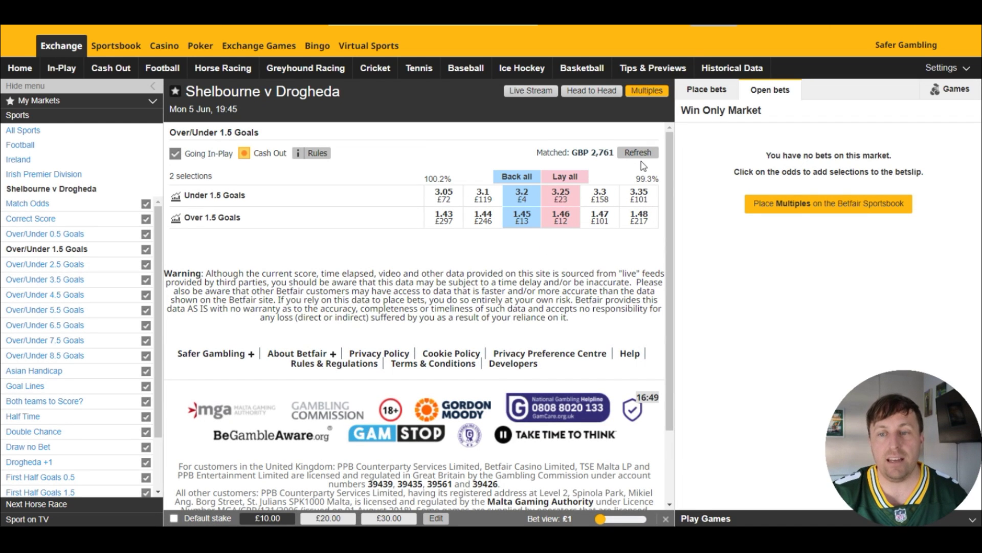
# - Place and confirm a £10 lay bet on Under 1.5 Goals at odds of 3.25, and check it among the open bets
pyautogui.click(568, 202)
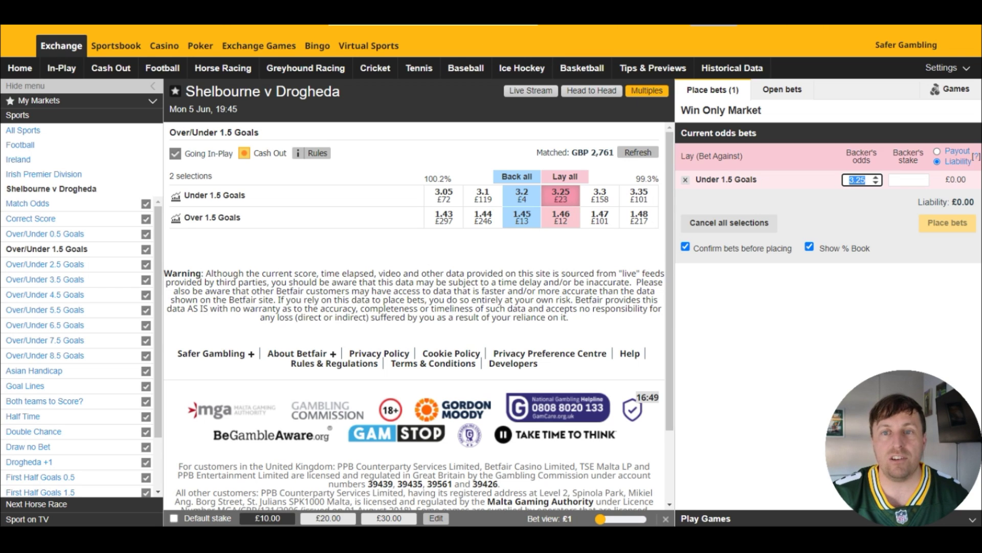
pyautogui.click(907, 179)
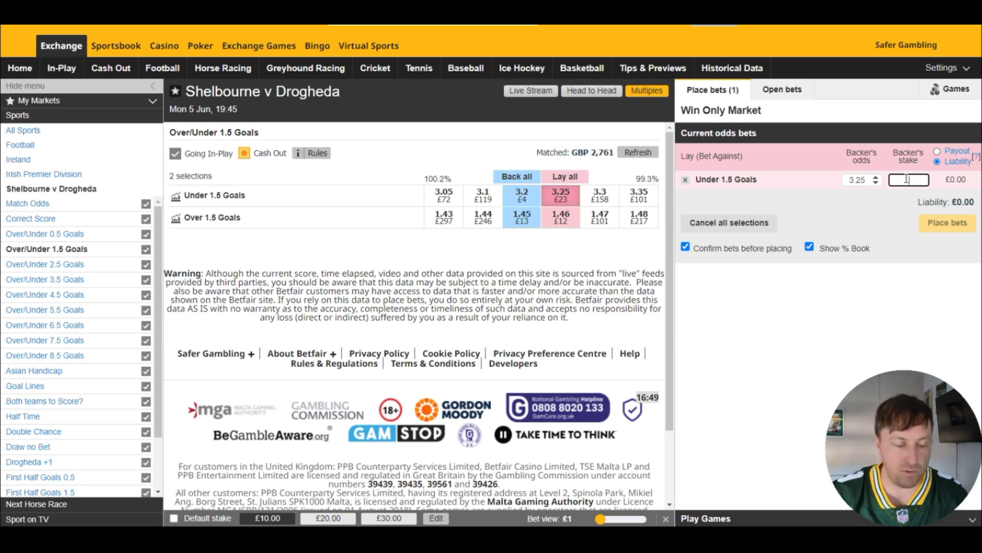
pyautogui.write('10')
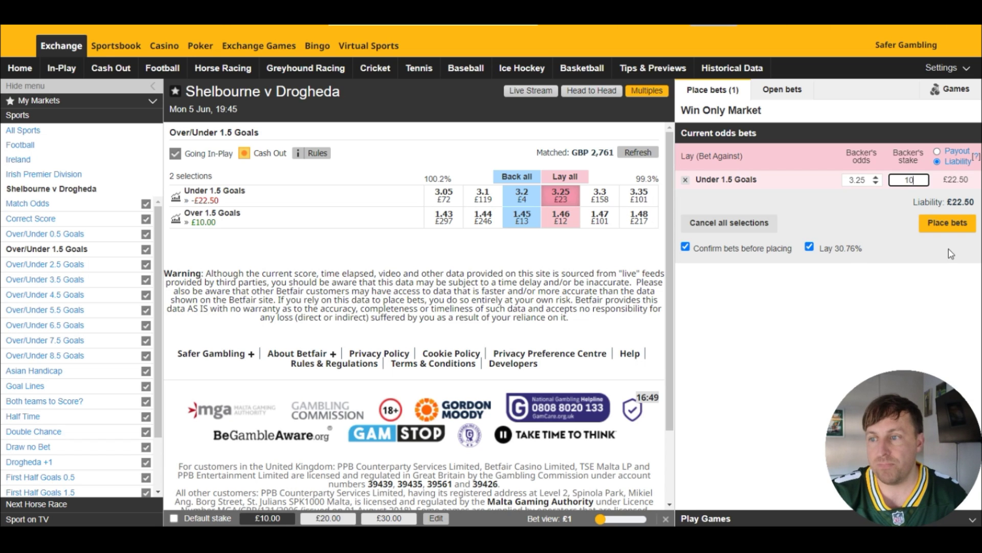
pyautogui.click(942, 223)
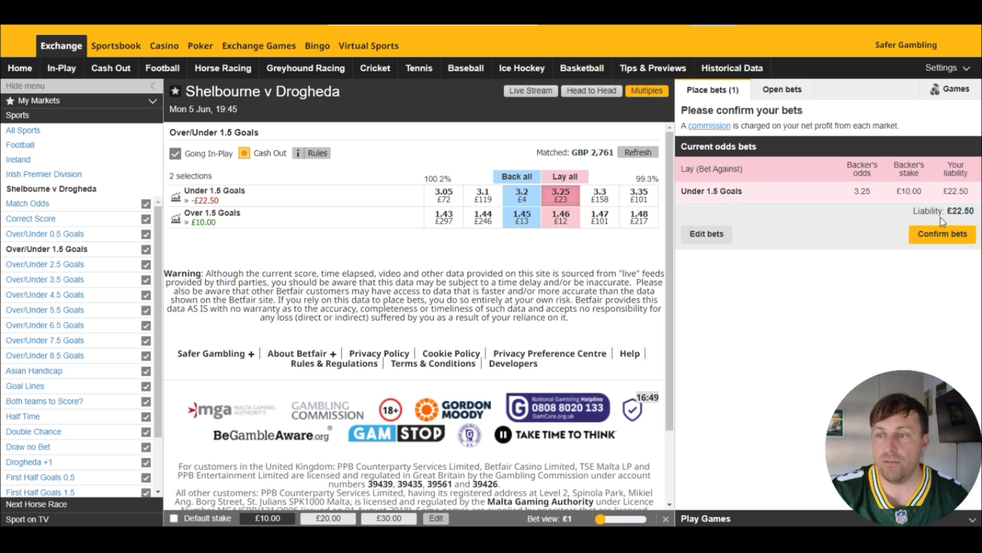
pyautogui.click(930, 247)
pyautogui.click(757, 91)
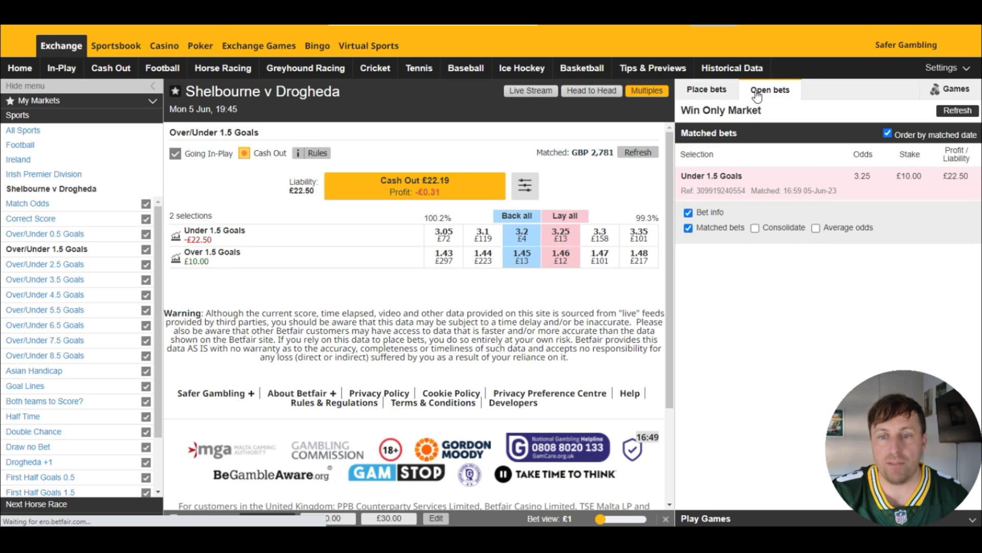
pyautogui.click(725, 90)
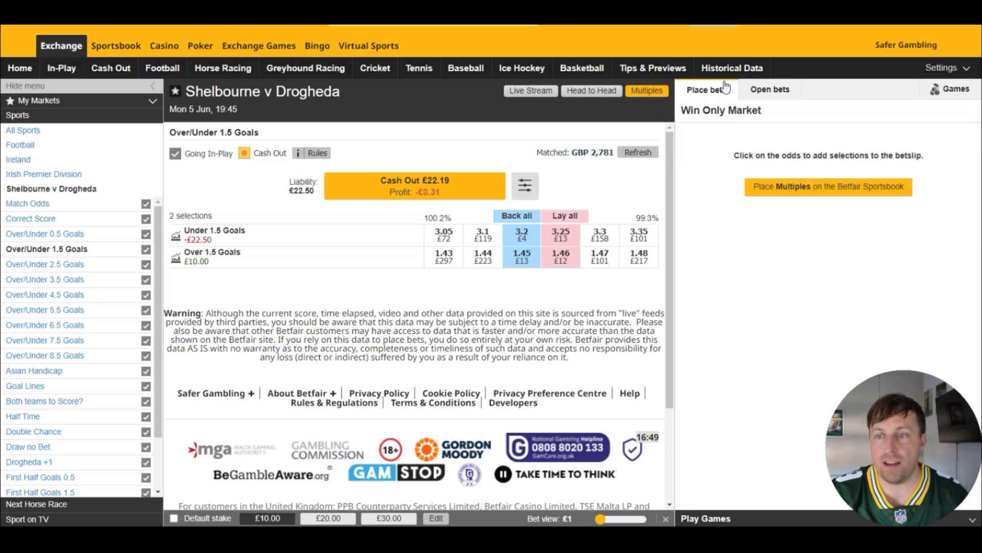
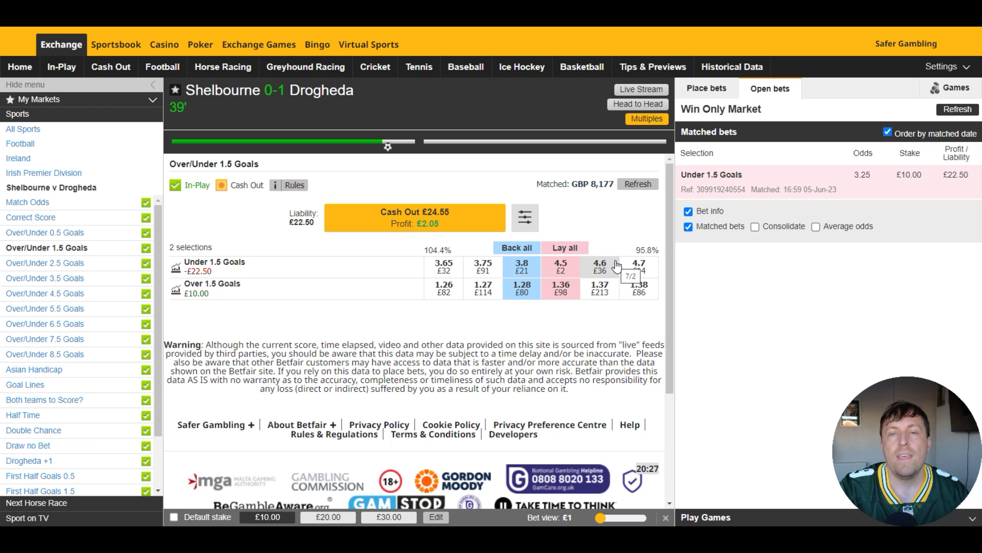
# - Refresh the in-play market and draft a lay bet on Over 1.5 Goals at 1.28 with a backer's stake of 22.5
pyautogui.click(638, 185)
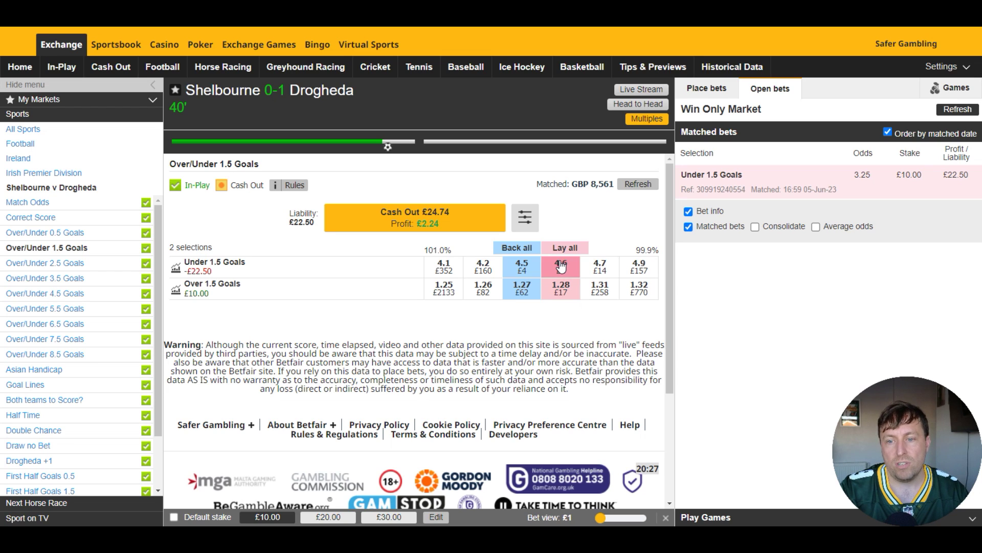
pyautogui.click(550, 292)
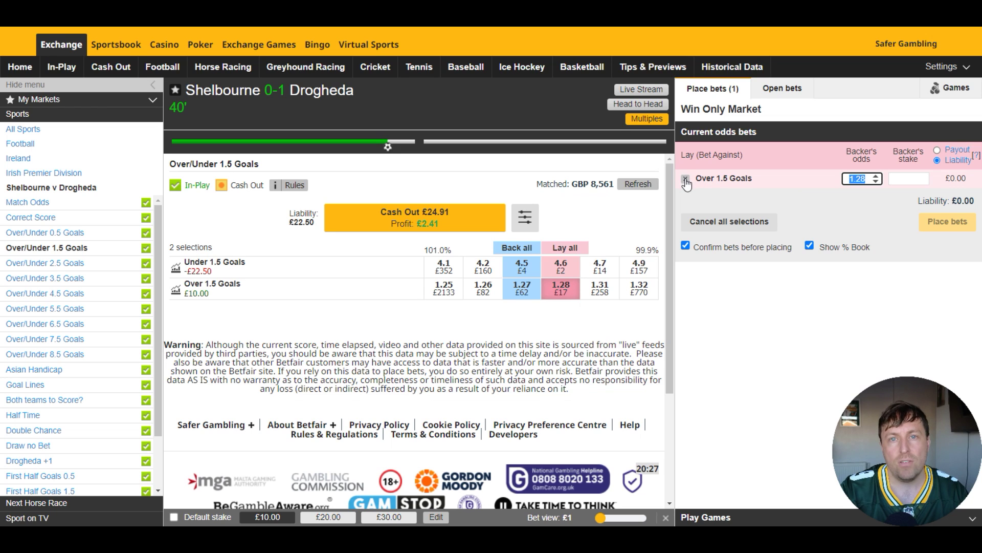
pyautogui.click(905, 178)
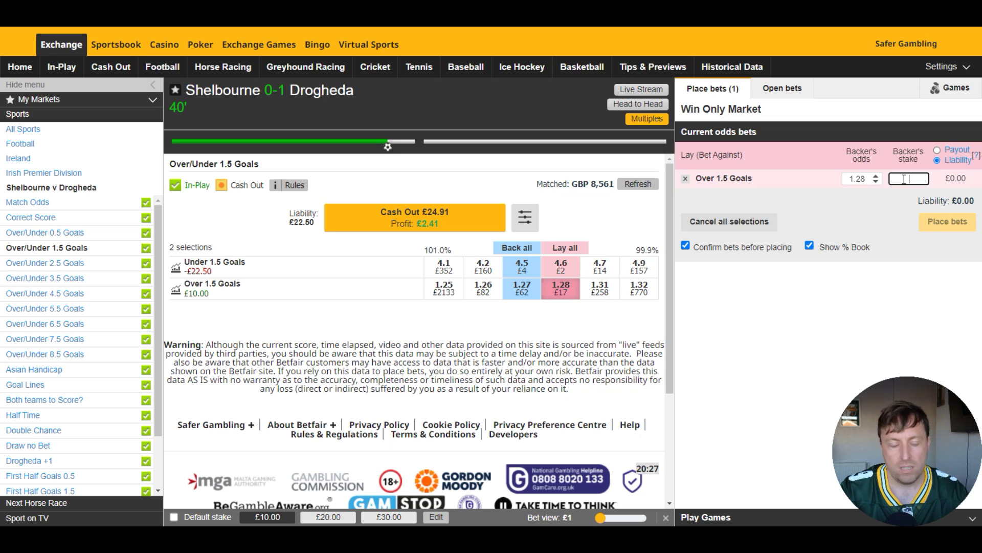
pyautogui.write('10')
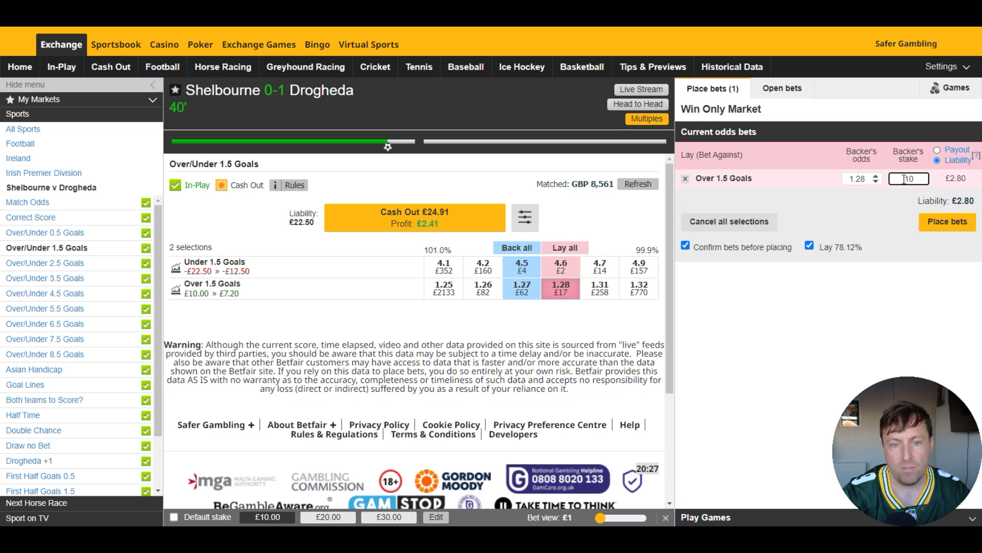
pyautogui.press('BackSpace')
pyautogui.press('BackSpace')
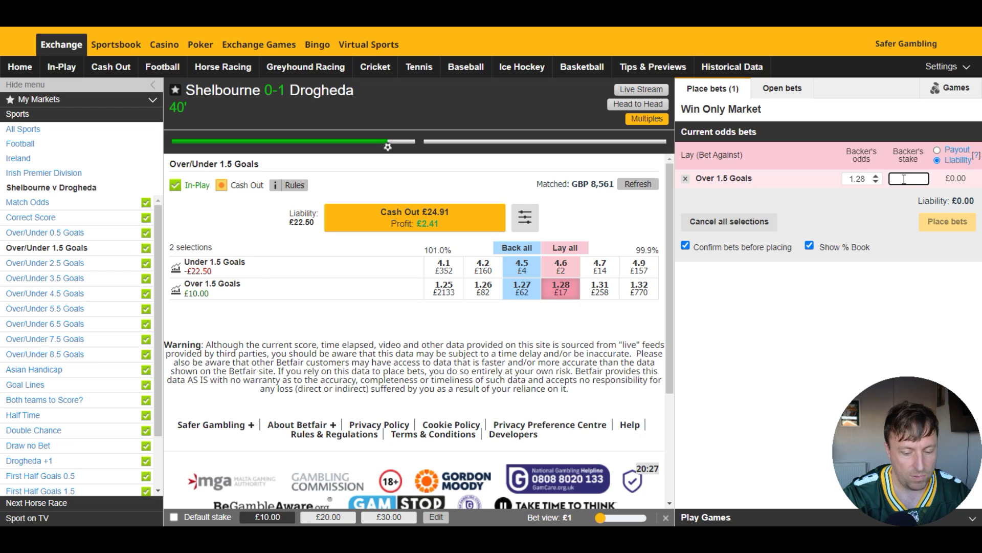
pyautogui.write('22.5')
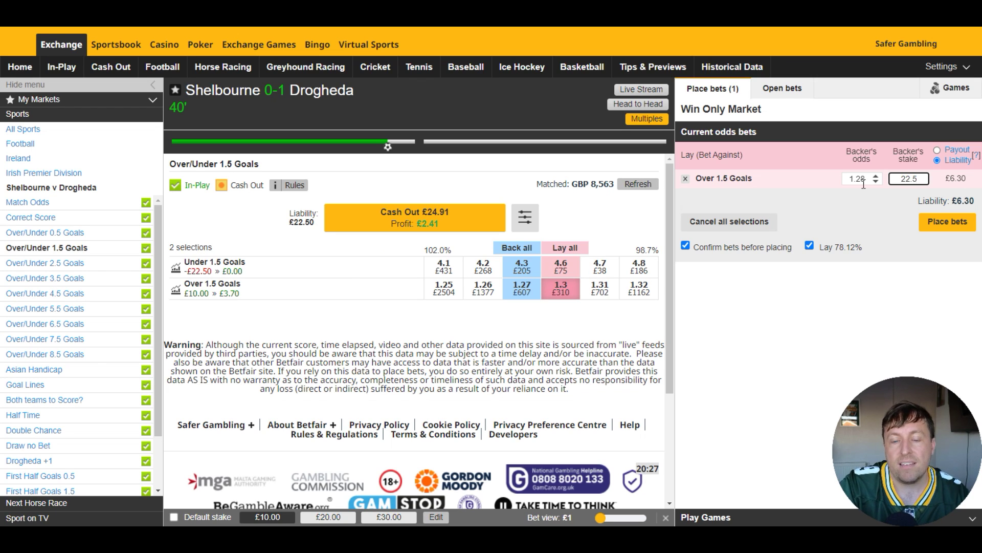
# - Refresh the market prices and set the drafted Over 1.5 Goals lay odds to 1.3
pyautogui.click(629, 186)
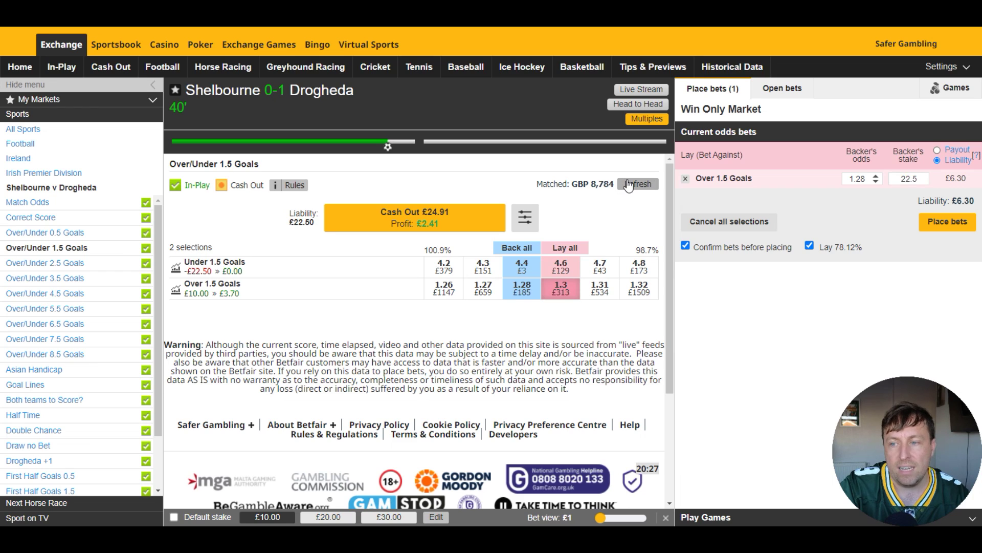
pyautogui.doubleClick(877, 177)
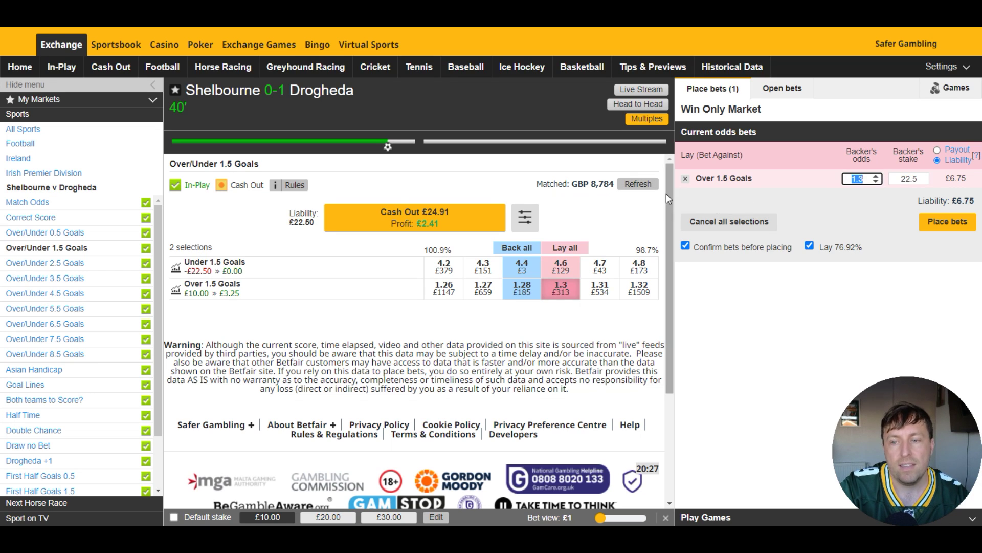
pyautogui.click(638, 185)
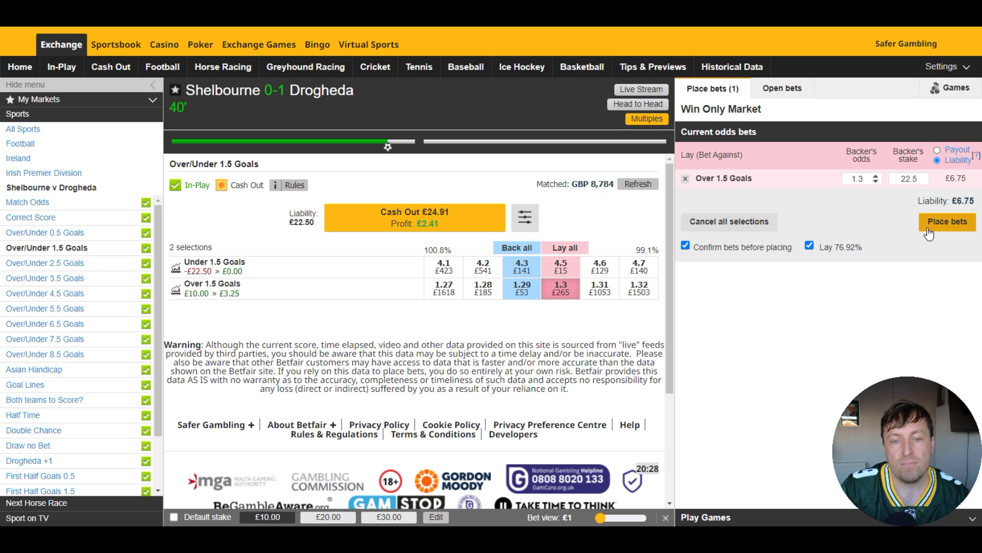
# - Examine the projected profit and loss on Under and Over 1.5 Goals for the drafted lay bet
pyautogui.tripleClick(223, 273)
pyautogui.click(252, 277)
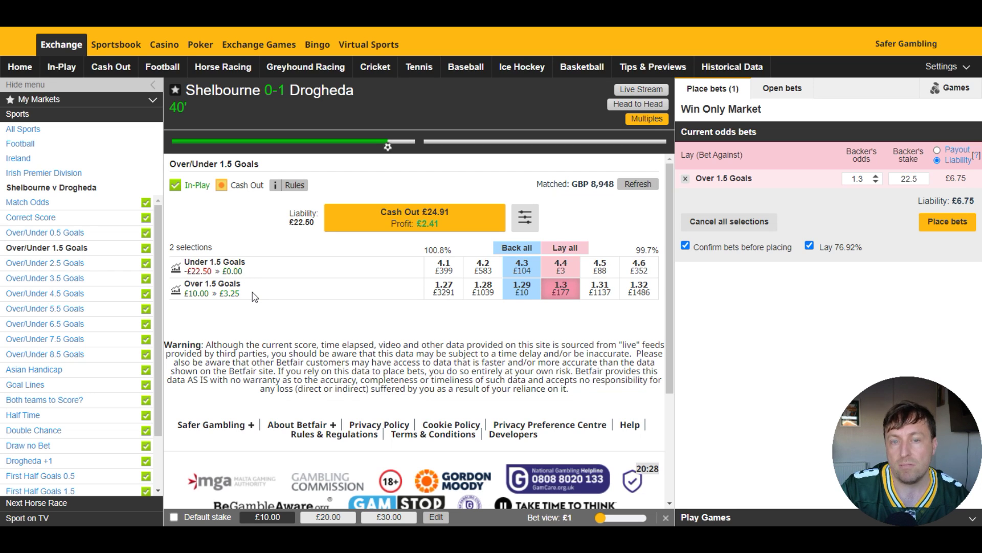
pyautogui.tripleClick(237, 294)
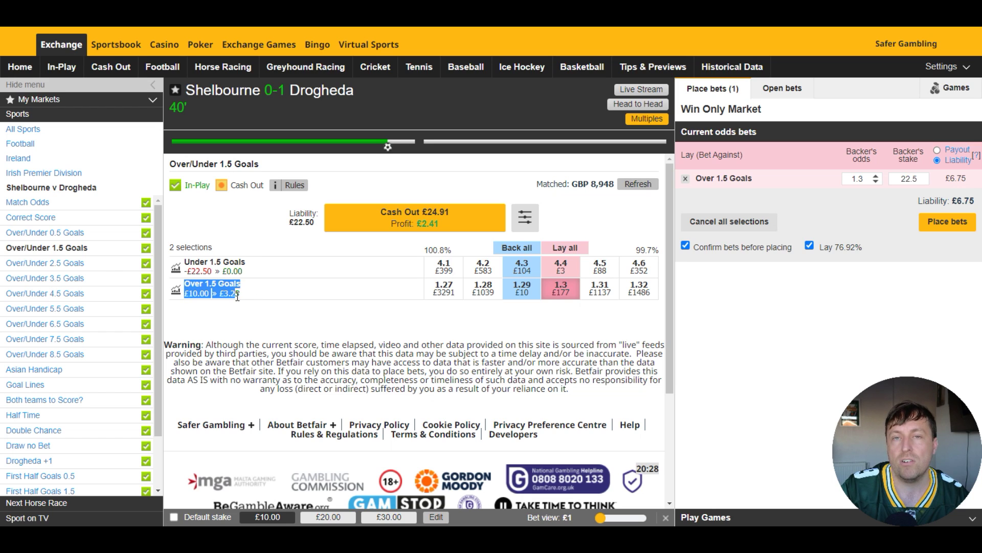
pyautogui.click(293, 328)
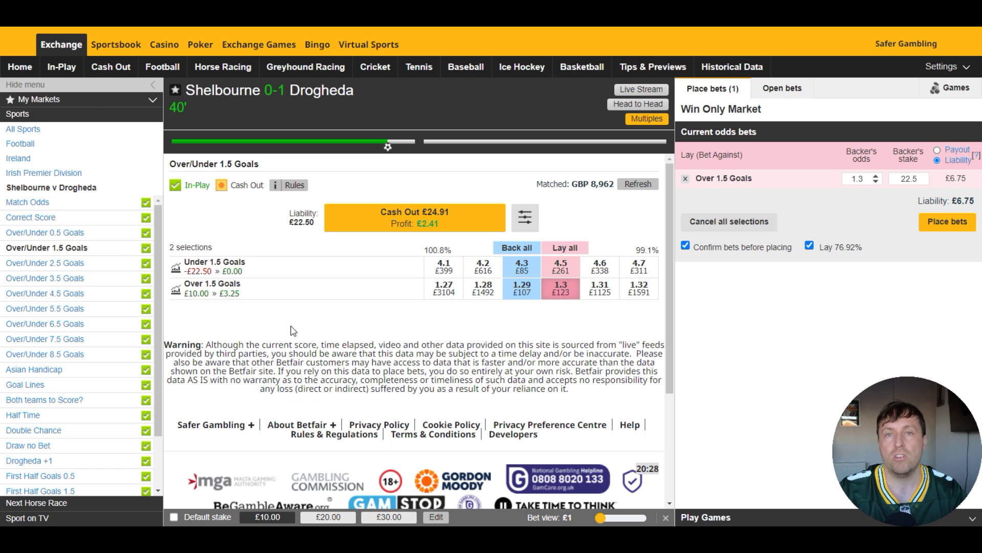
# - Refresh the market and cash out the Under 1.5 Goals position, including the small remaining amount
pyautogui.click(629, 185)
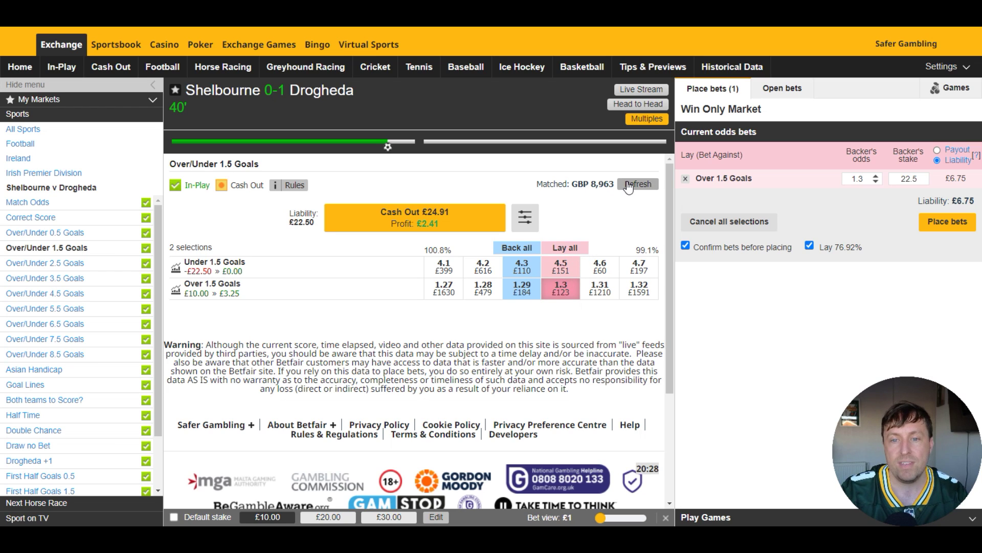
pyautogui.click(435, 225)
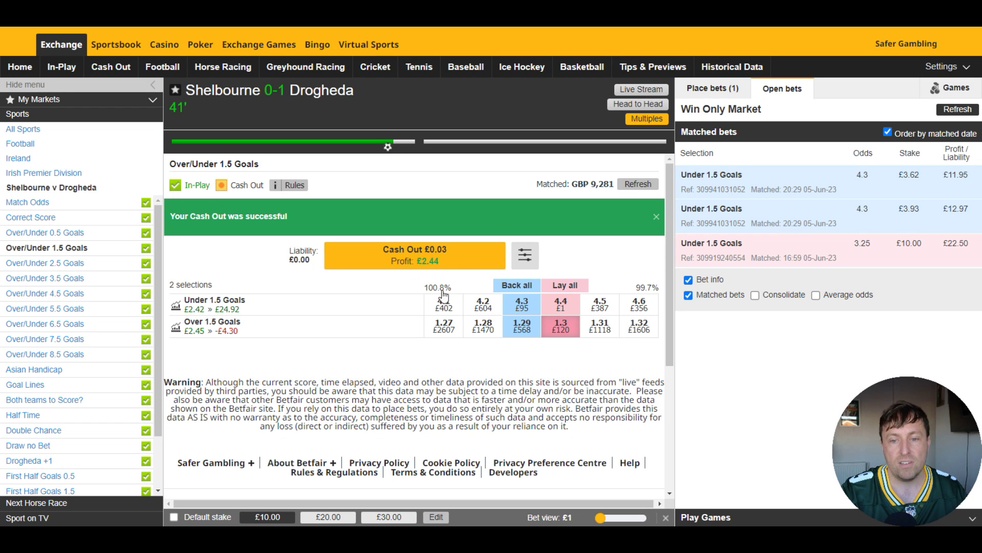
pyautogui.click(454, 256)
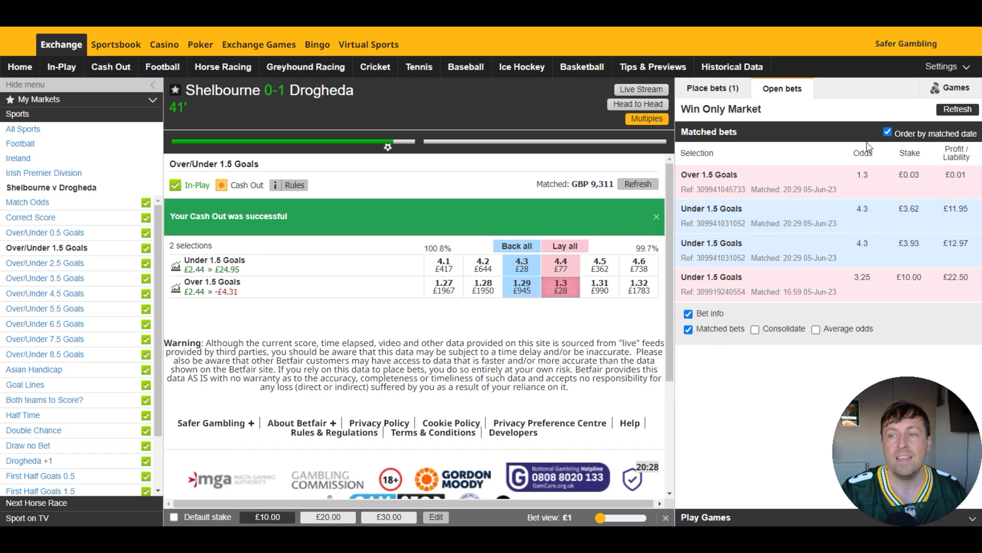
# - Remove the drafted Over 1.5 Goals lay bet from the betslip and refresh the market prices
pyautogui.click(745, 95)
pyautogui.click(686, 178)
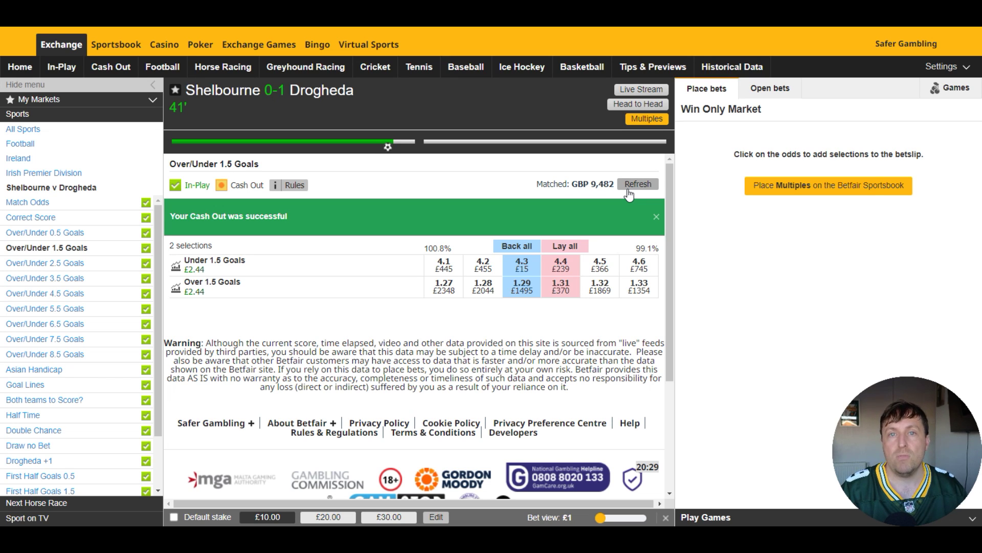
pyautogui.click(629, 195)
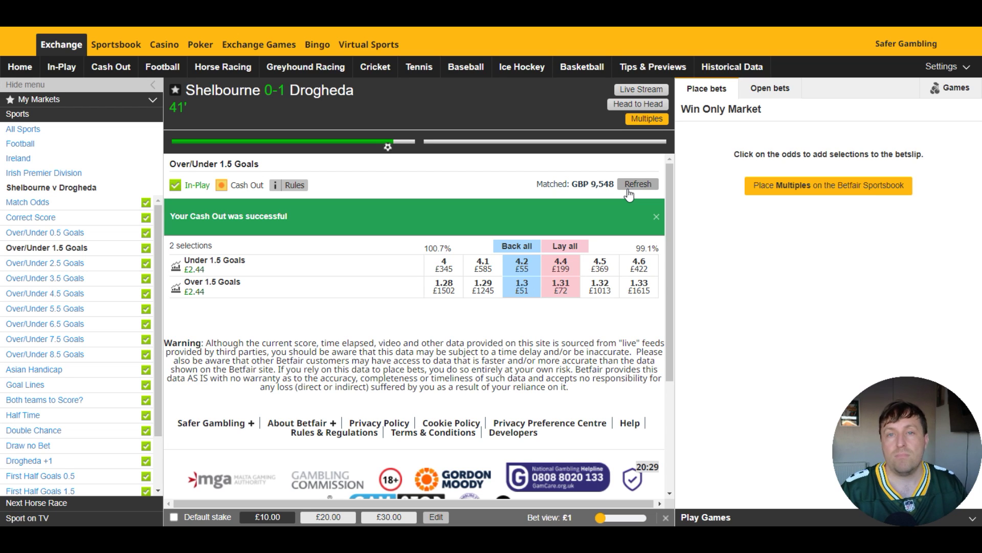